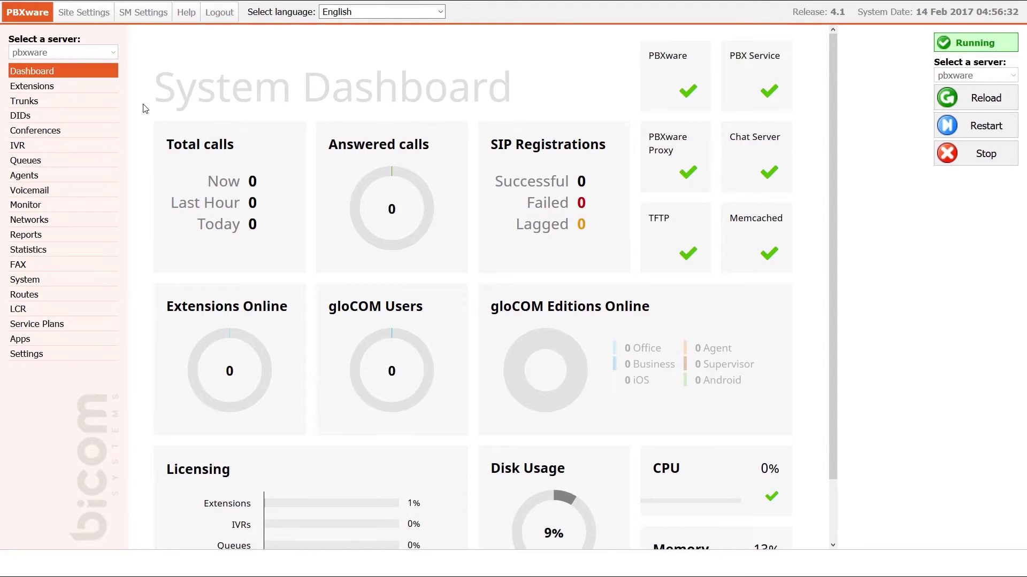
Step: Create queue TestQueue (122) with Max Callers set to 1 and save it
left_click(106, 159)
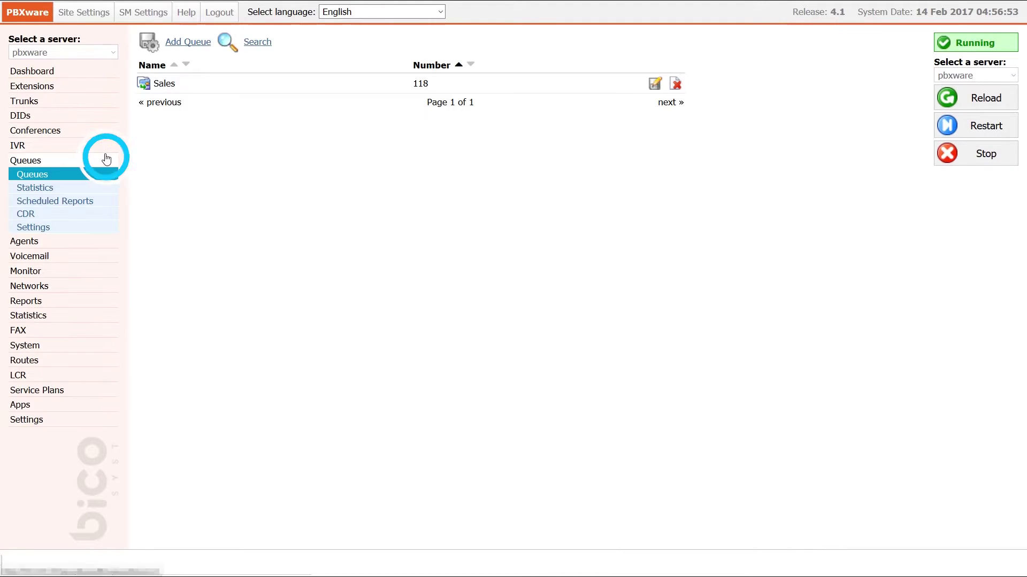
left_click(178, 47)
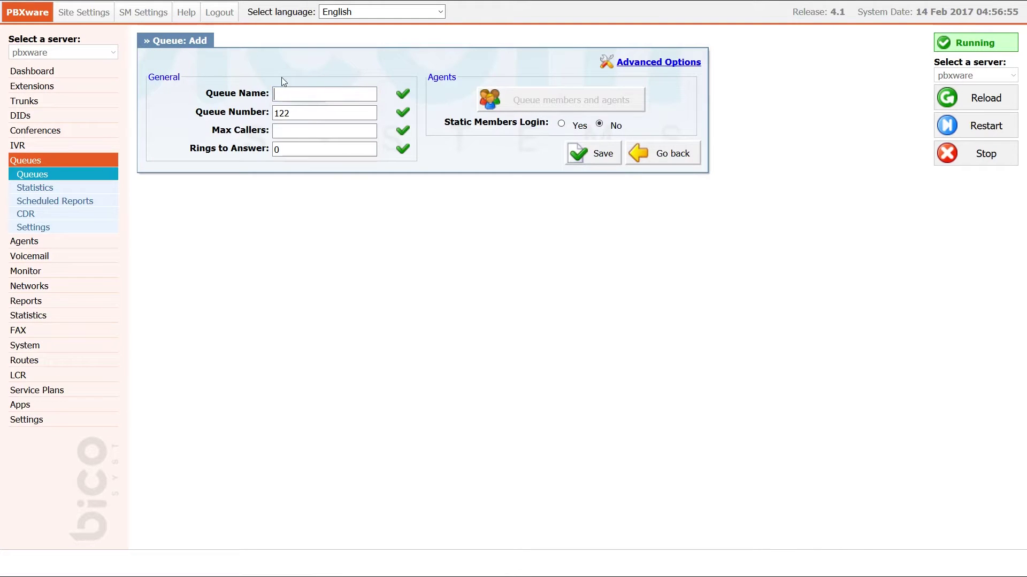
type("TestQueue")
key("Tab")
key("Tab")
type("1")
left_click(593, 157)
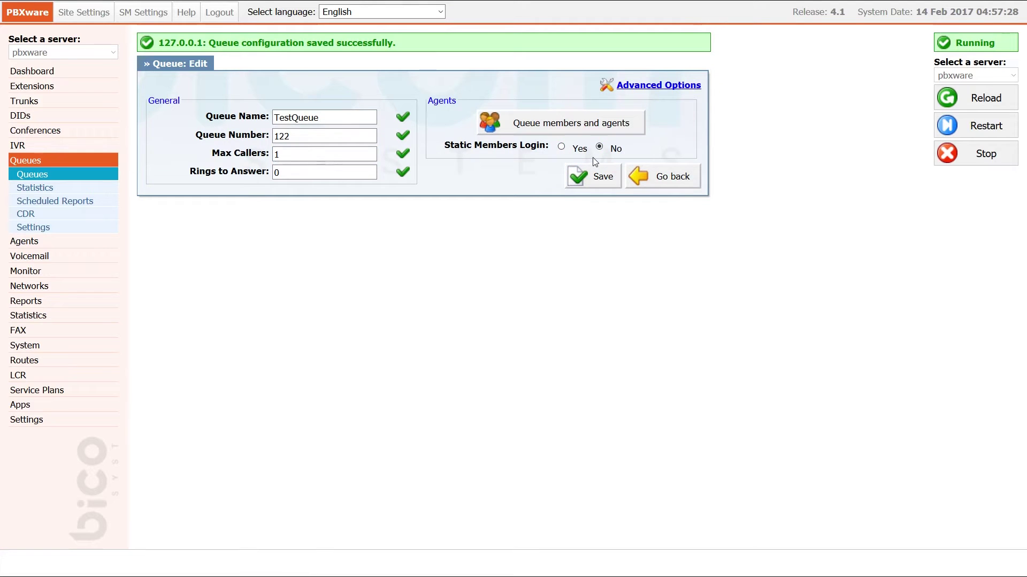
Step: Add SIP extensions 107 and 112 as TestQueue members and save
left_click(554, 123)
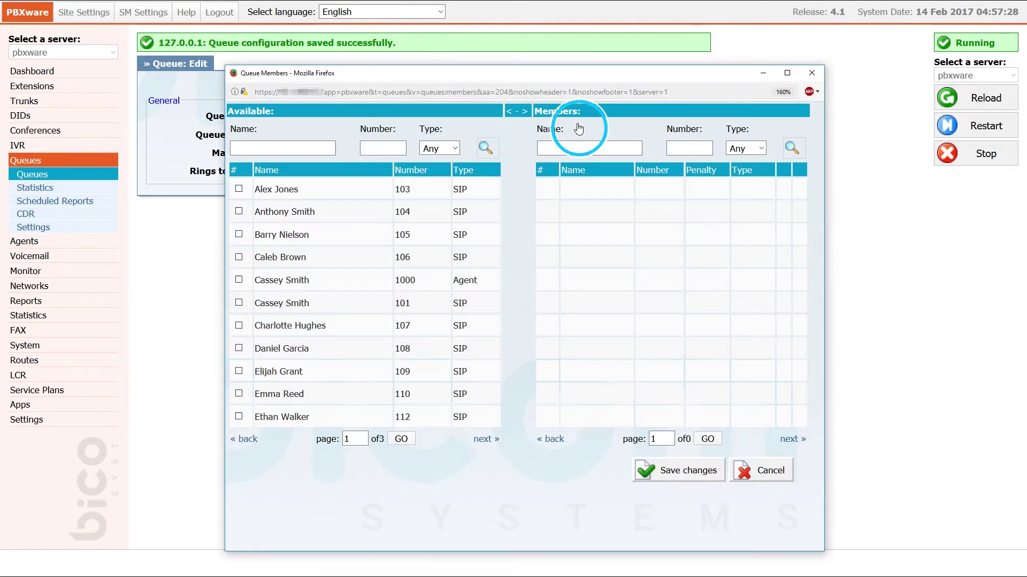
left_click(239, 325)
left_click(239, 417)
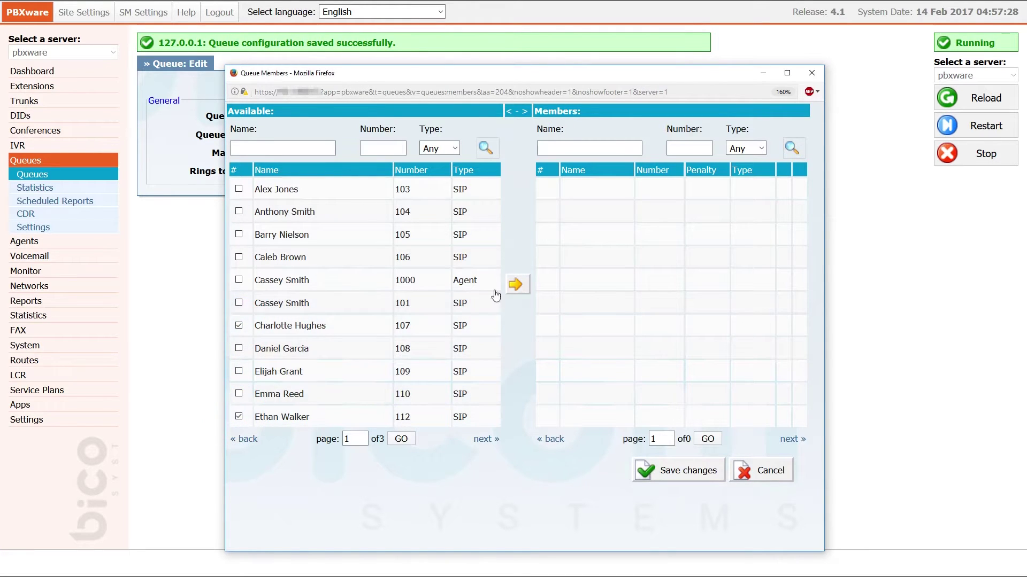
left_click(514, 285)
left_click(684, 477)
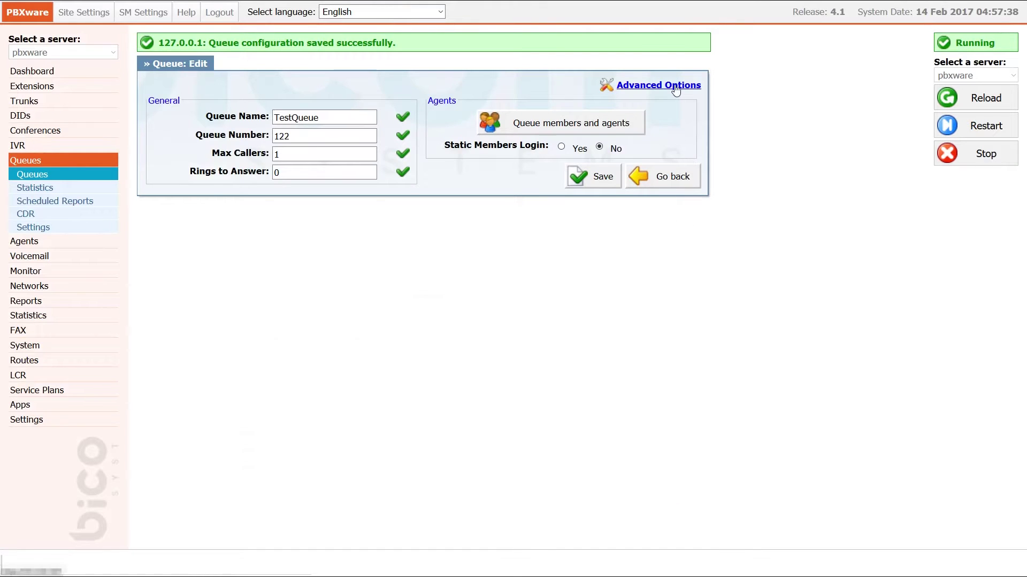
Step: Set Queue Timers Activate Callback to Yes, cut Max Wait Seconds from 300 to 1, and save
left_click(676, 86)
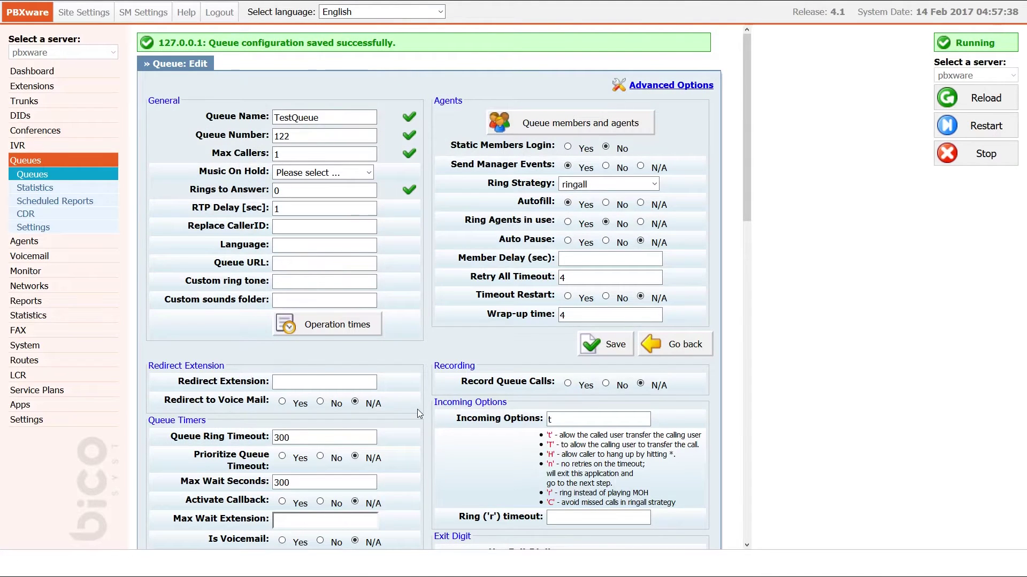
scroll(417, 409, "down", 3)
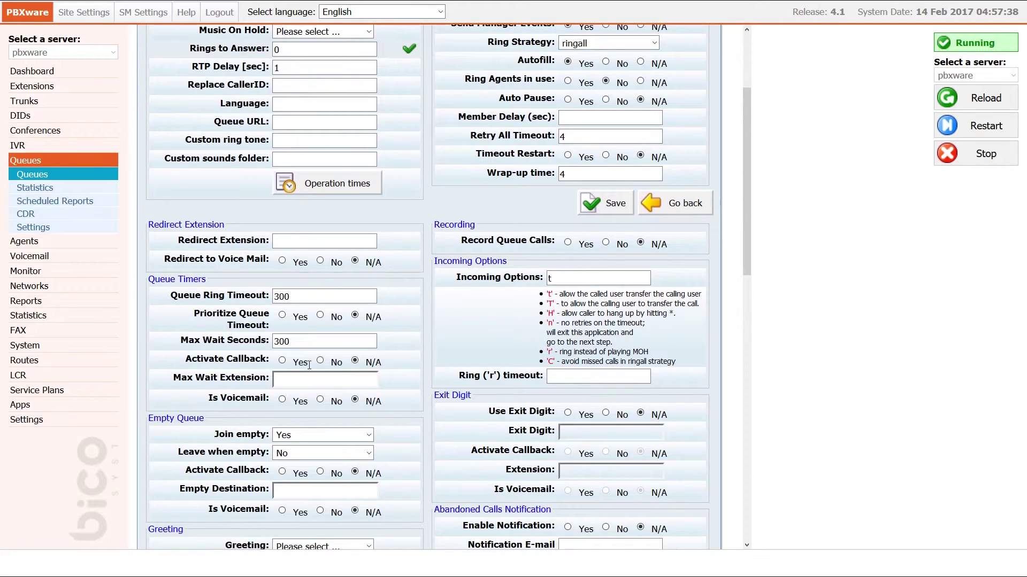
left_click(282, 361)
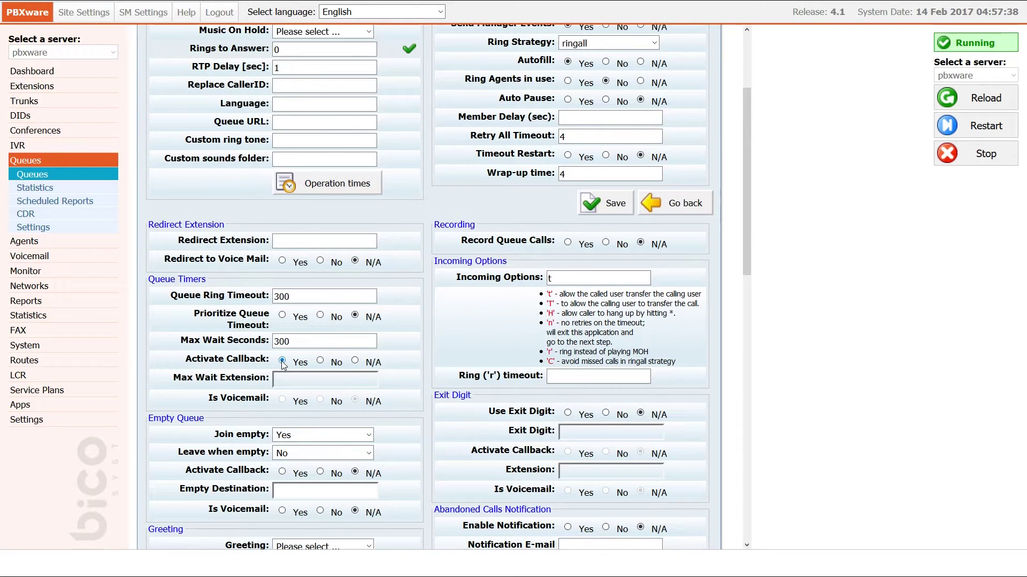
left_click_drag(295, 343, 266, 343)
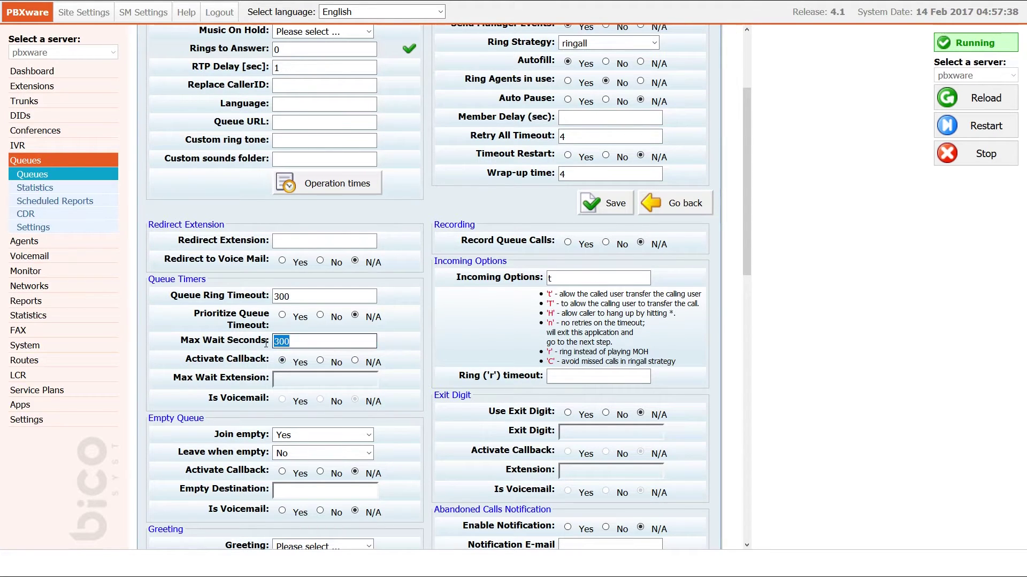
type("10")
left_click(605, 203)
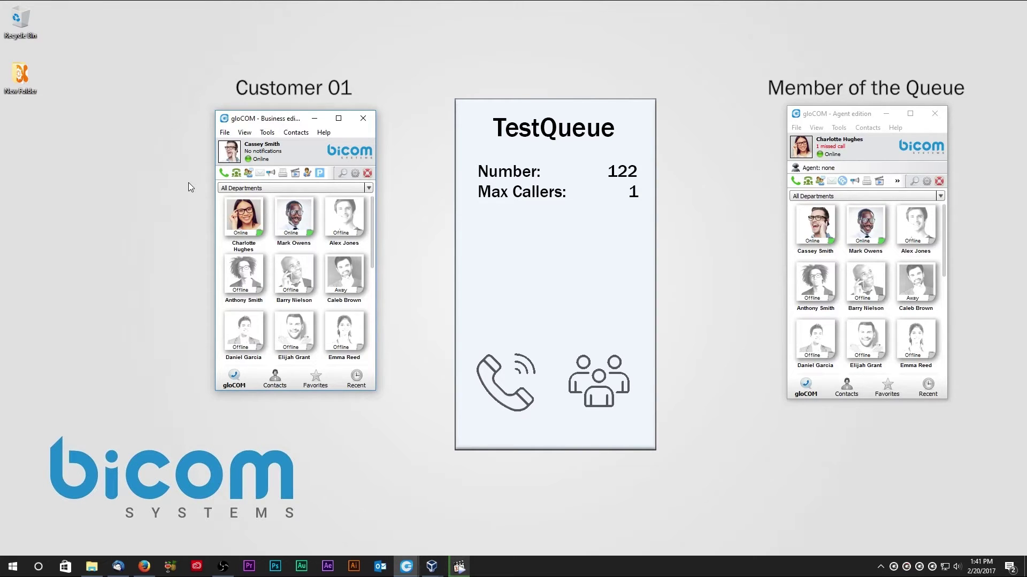
Step: Call 122 from Customer 01, then answer the callback as the customer and as the queue member
left_click(223, 173)
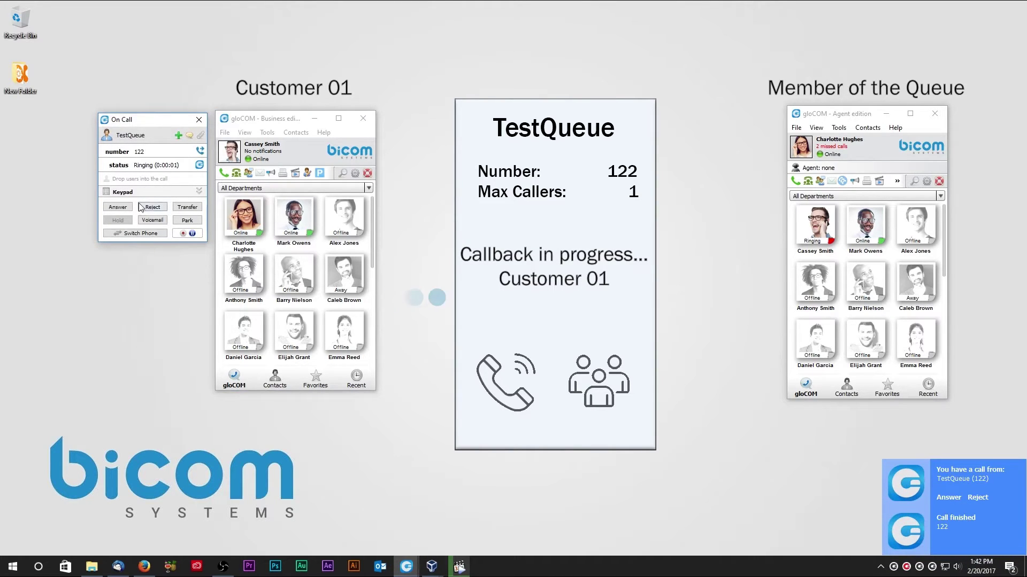
left_click(118, 207)
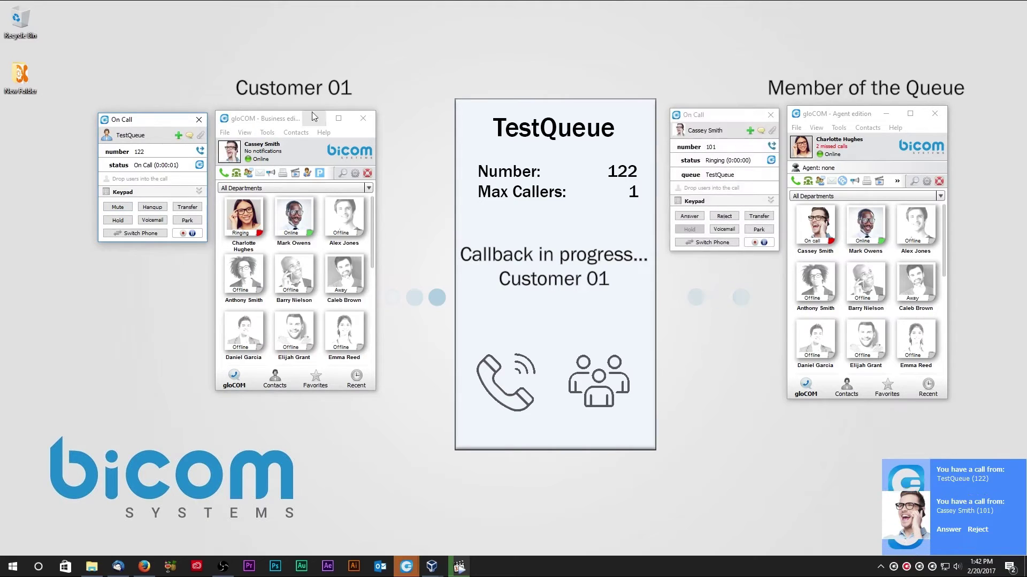
left_click(696, 217)
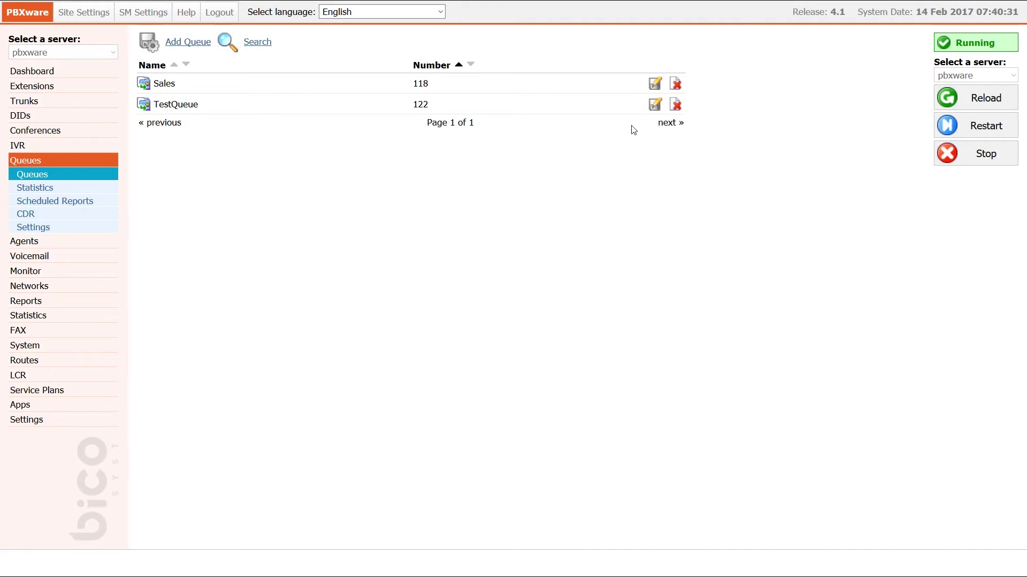
Step: Give TestQueue callback on an empty queue and on exit digit 7, then save
left_click(654, 105)
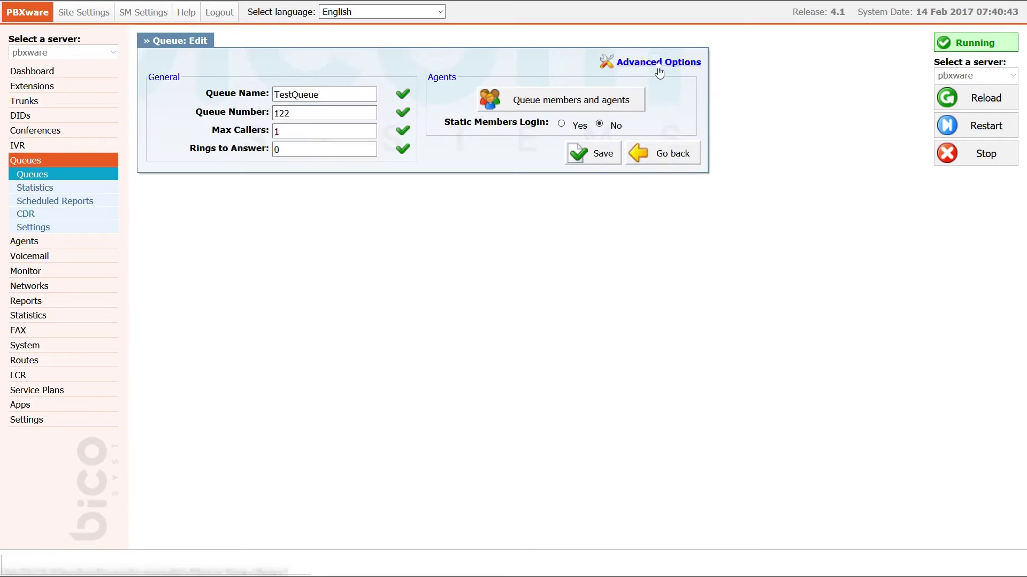
left_click(657, 68)
scroll(445, 386, "down", 5)
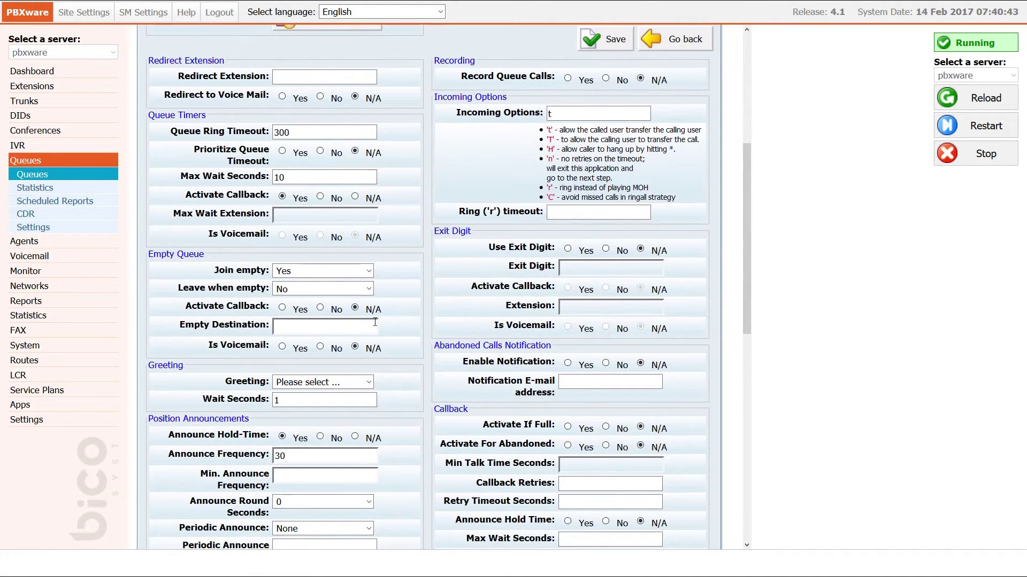
left_click(282, 308)
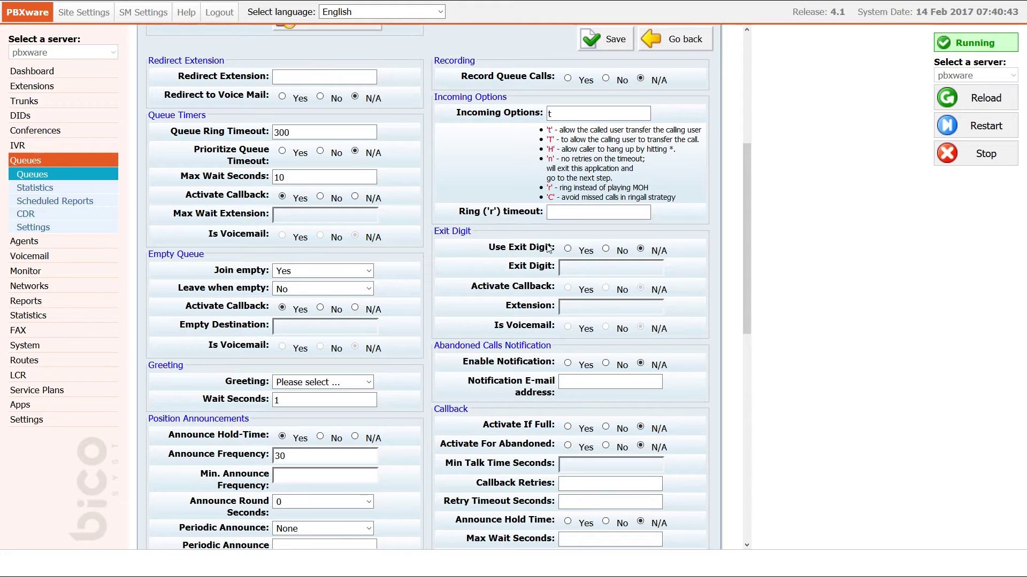
left_click(568, 250)
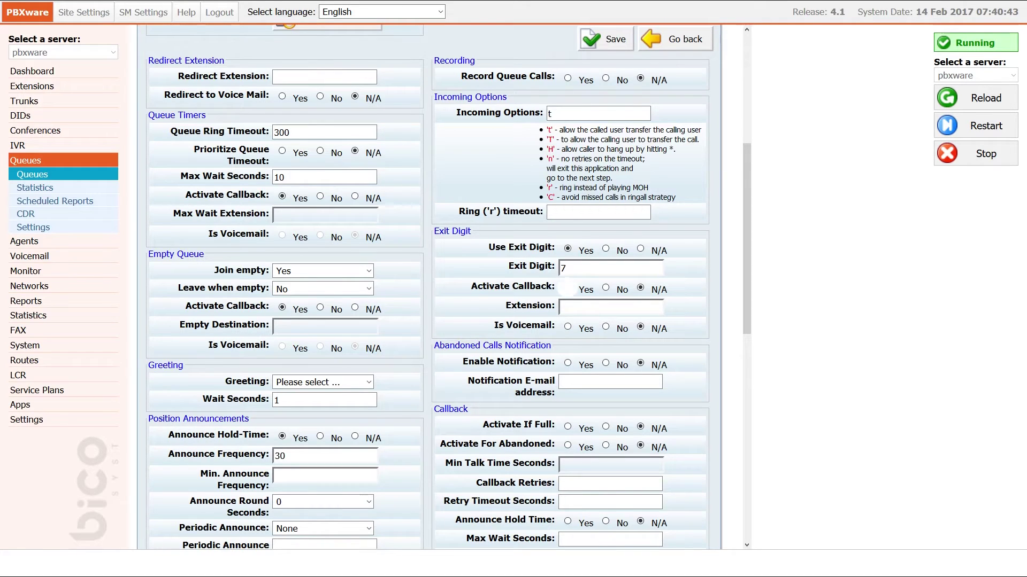
left_click(569, 289)
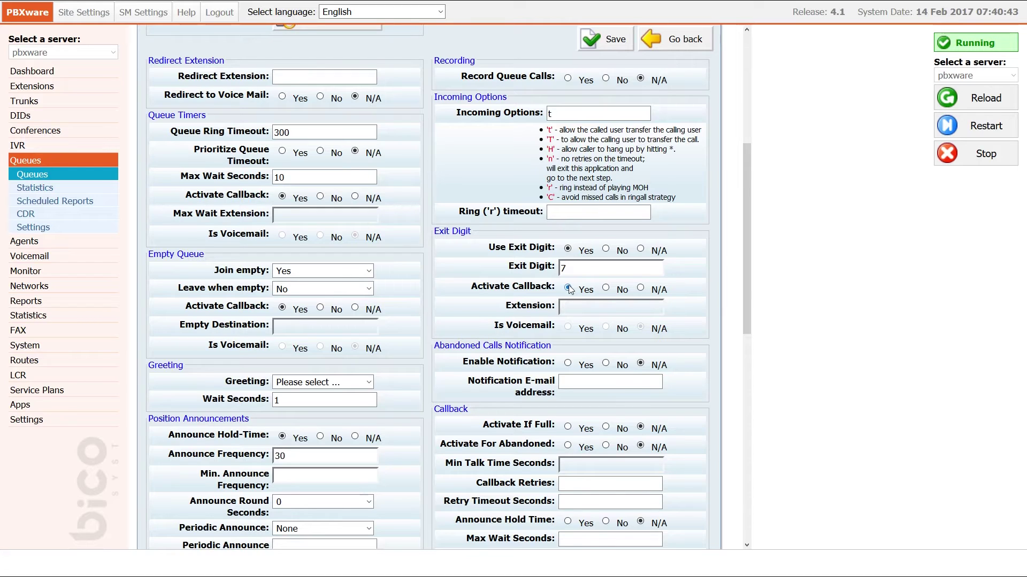
left_click(606, 40)
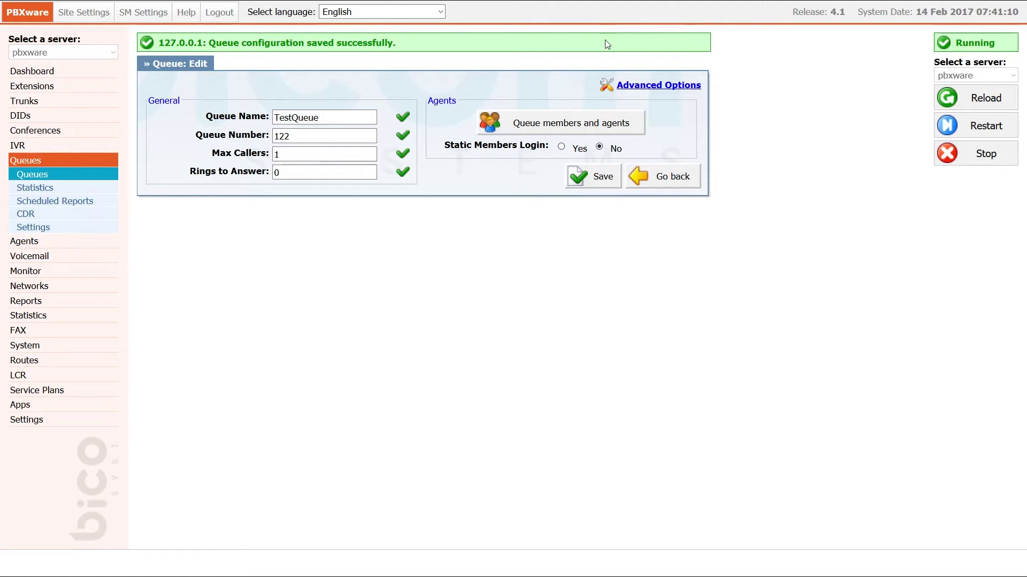
Step: Set Callback Activate If Full to Yes and select the Max Callers value 1
left_click(657, 90)
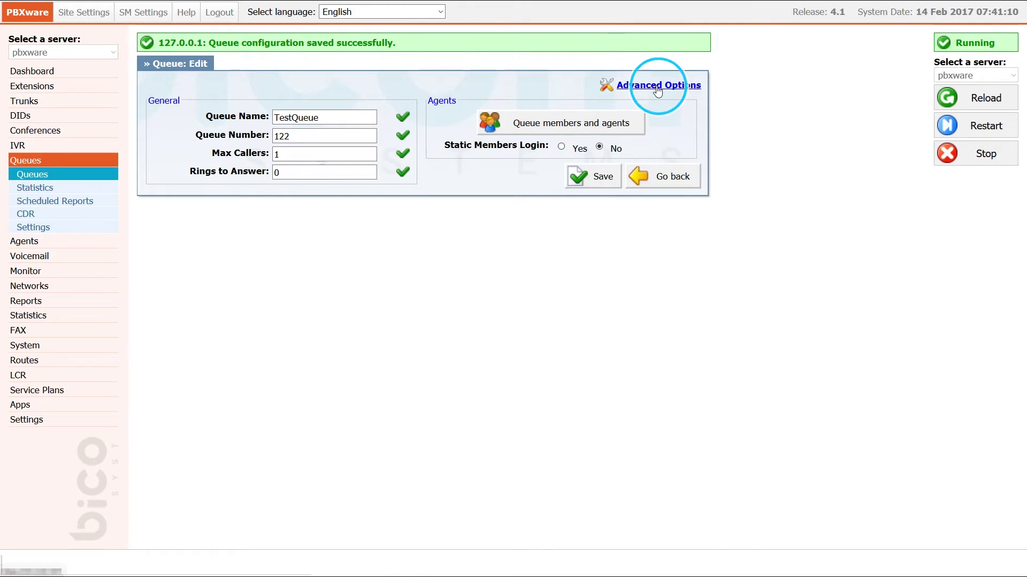
scroll(714, 235, "down", 12)
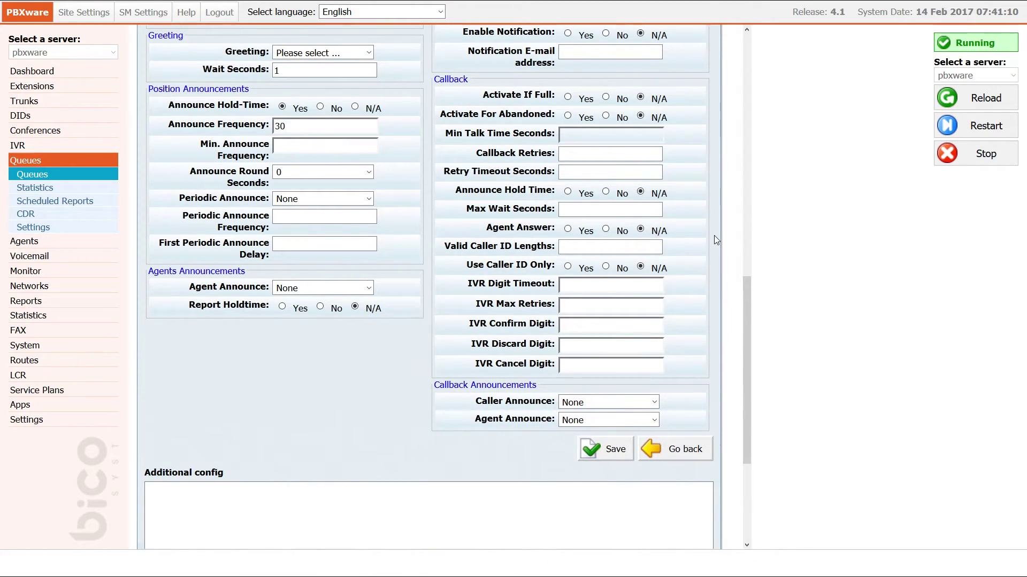
left_click(568, 99)
scroll(560, 103, "up", 8)
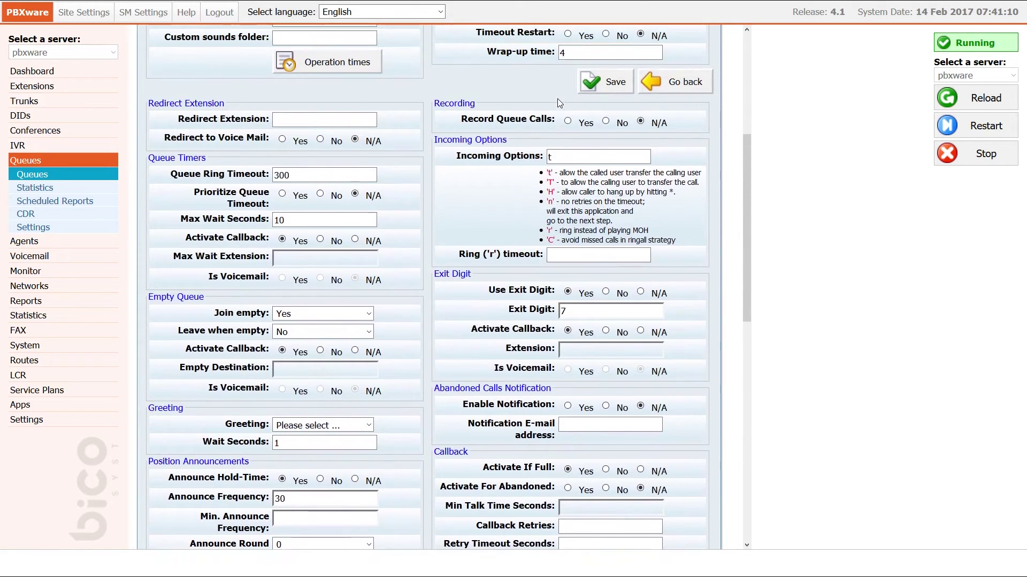
scroll(557, 115, "up", 2)
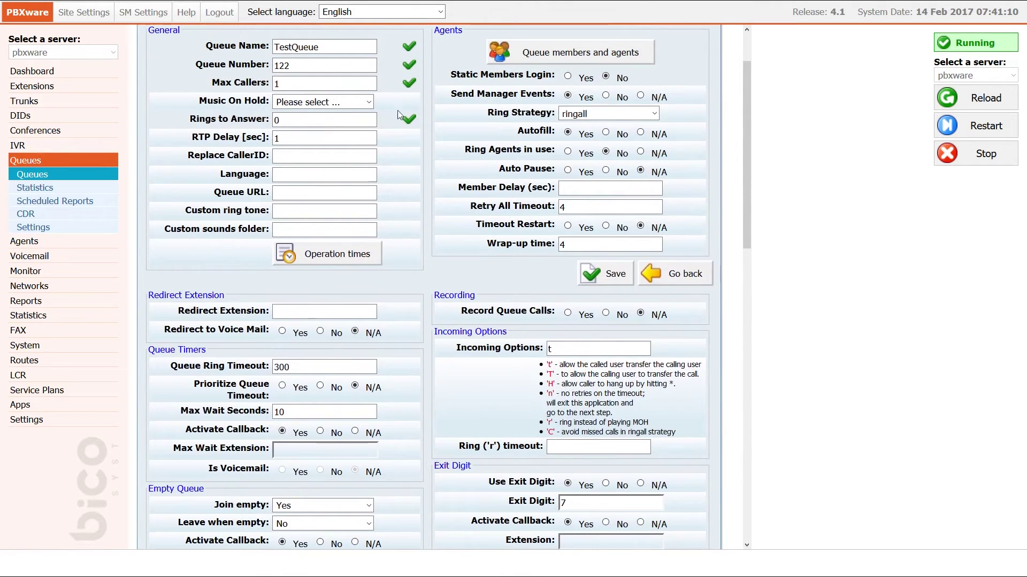
double_click(314, 81)
left_click(313, 79)
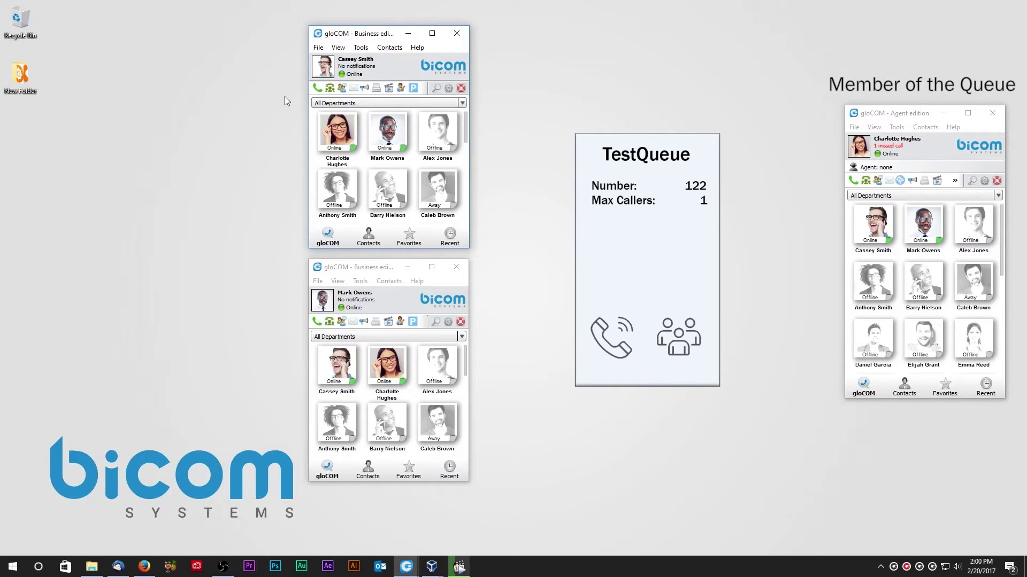
Step: Dial queue 122 from both Customer 01 and Customer 02
left_click(316, 88)
type("122")
key("Return")
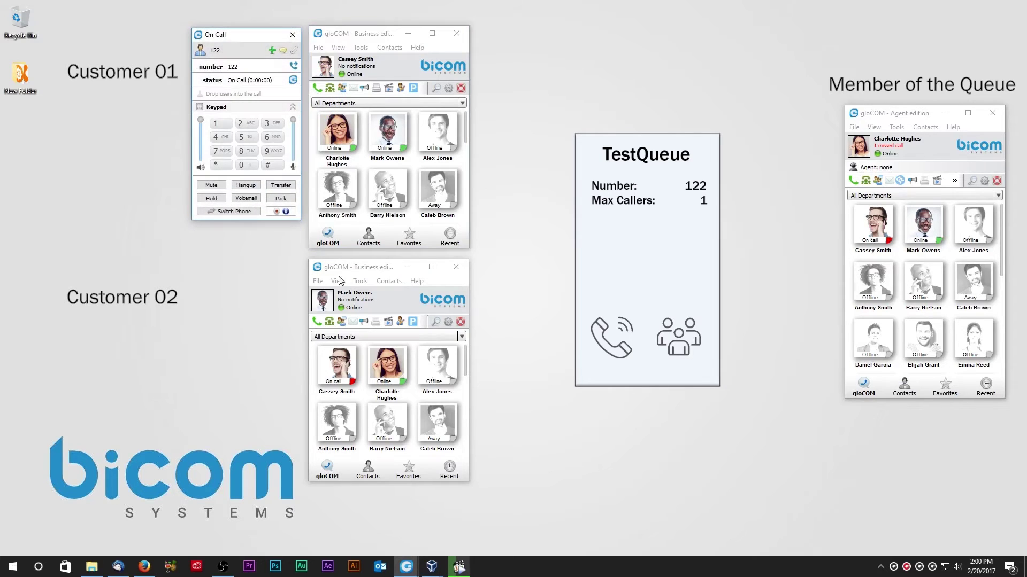
left_click(317, 322)
type("12")
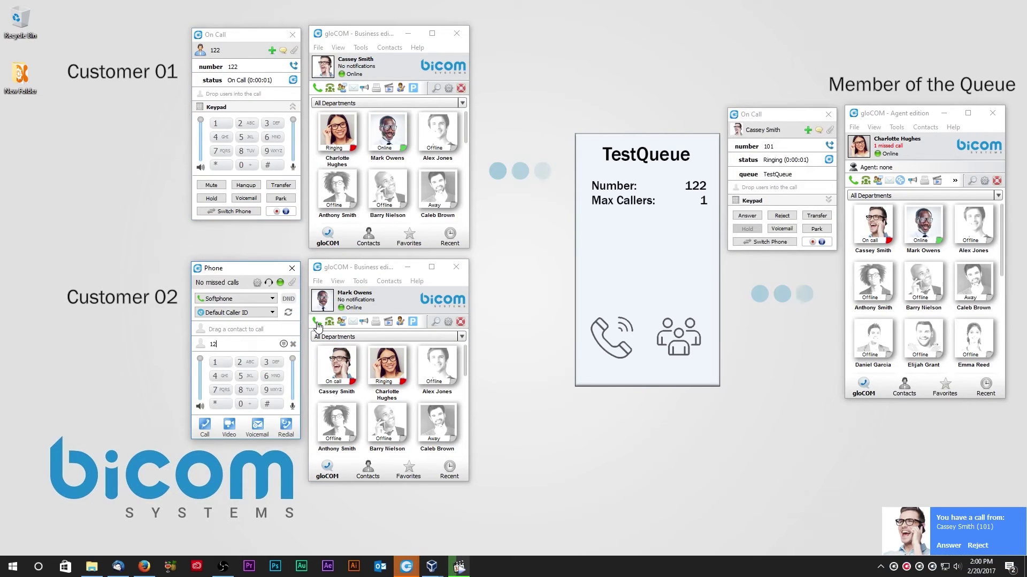
type("2")
key("Return")
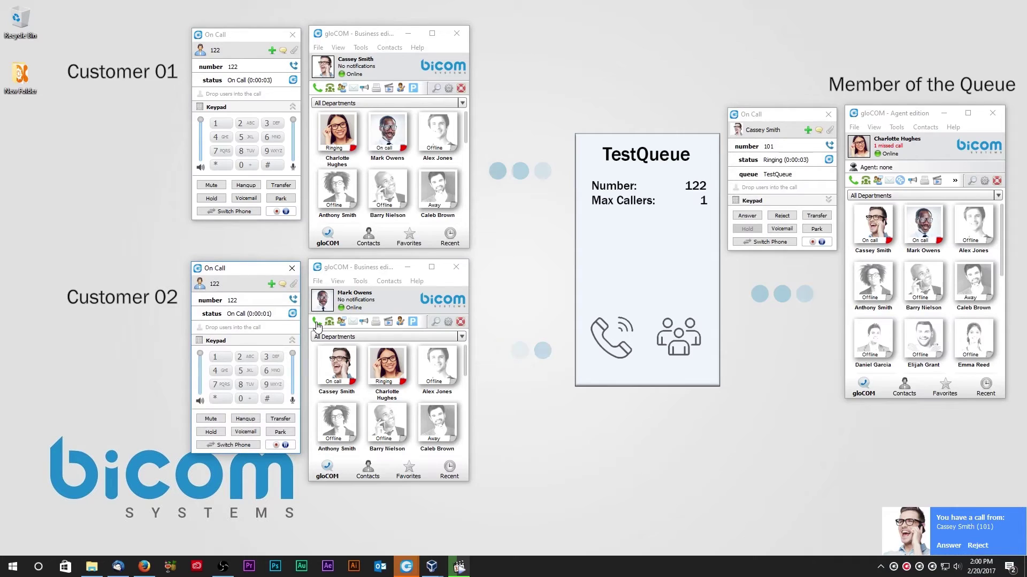
Step: Answer the queue's callback as Customer 02, then as the queue agent
left_click(276, 398)
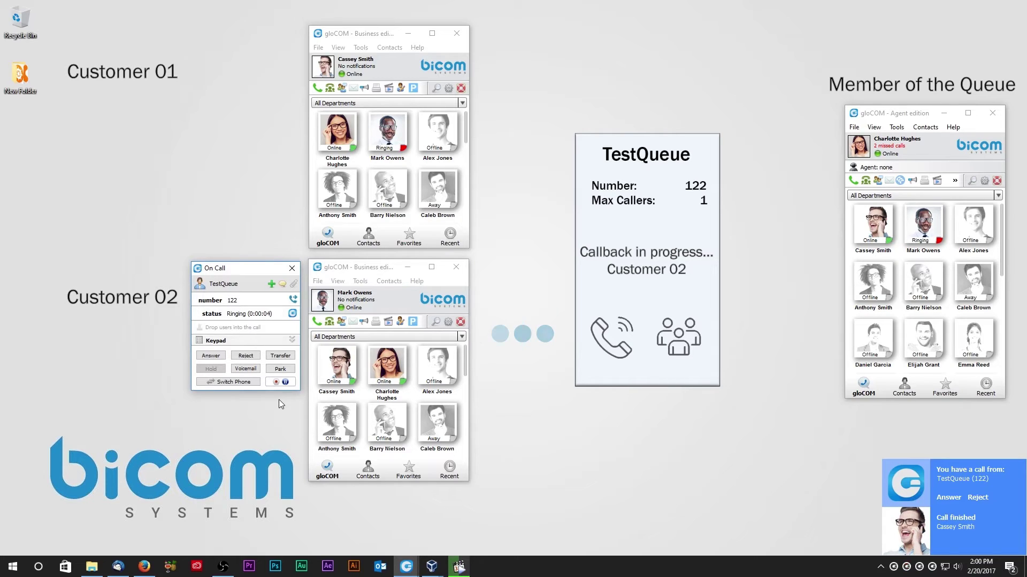
left_click(210, 355)
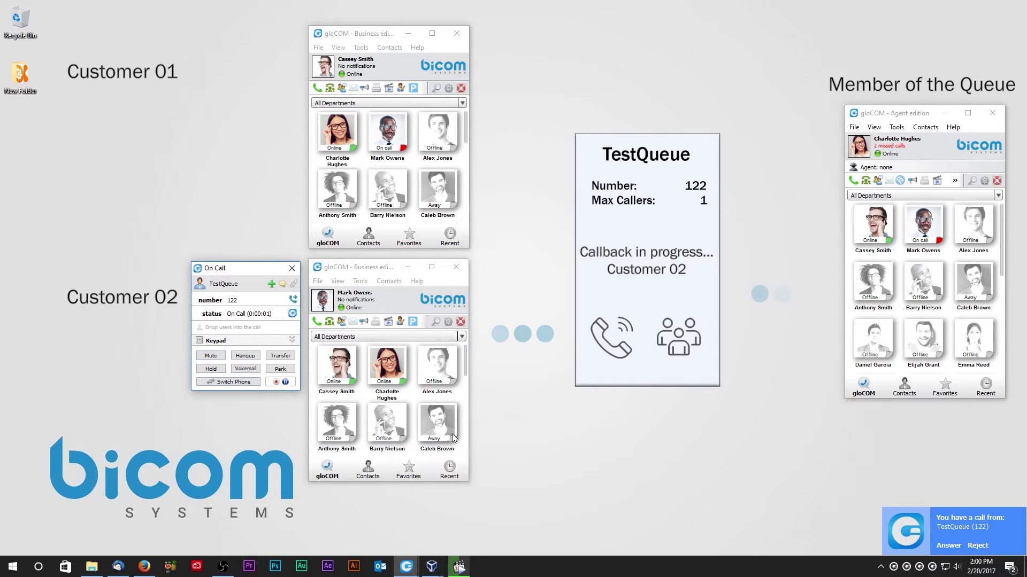
left_click(752, 220)
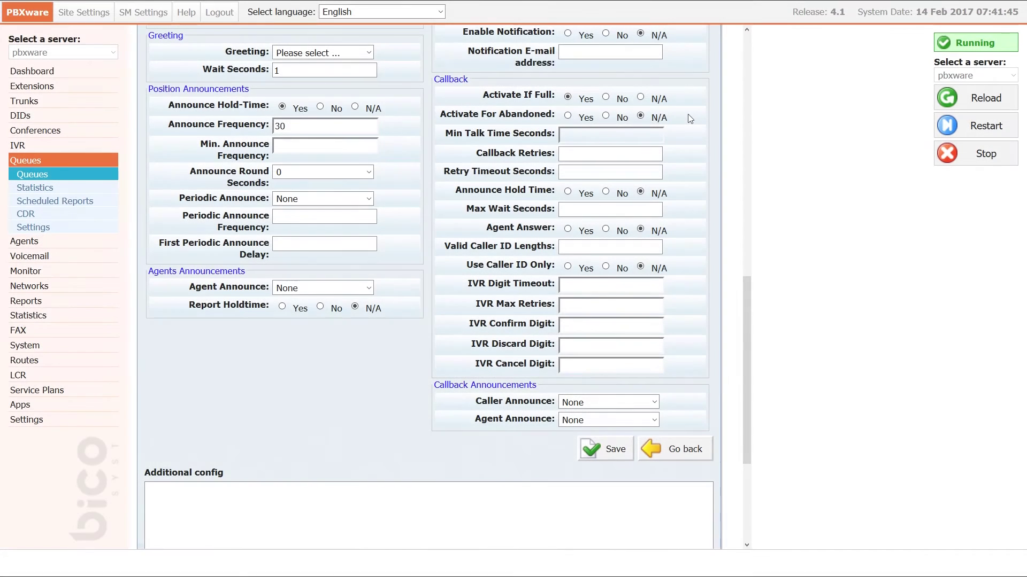
Step: Set Activate For Abandoned to Yes and Min Talk Time Seconds to 15
left_click(567, 117)
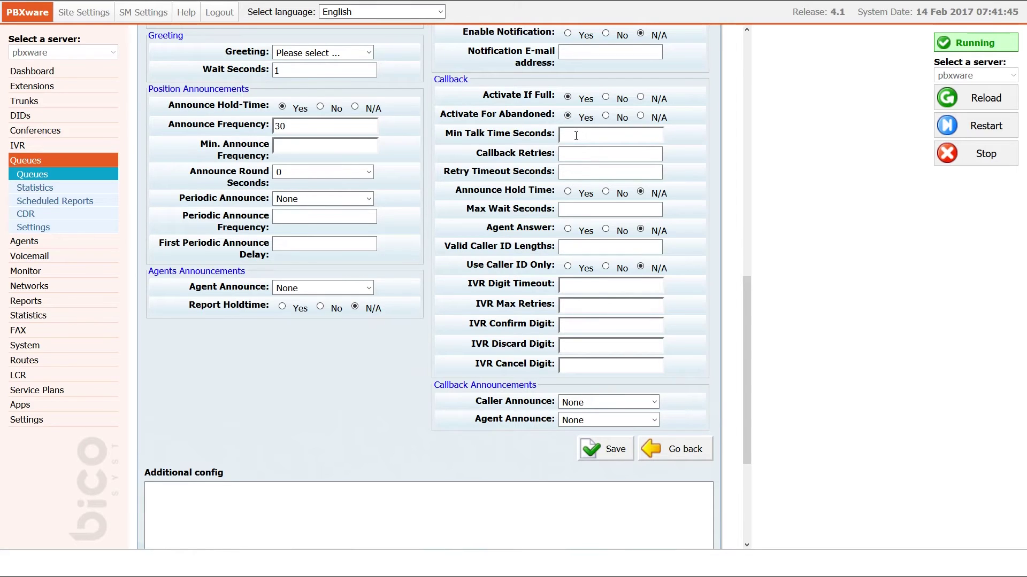
type("15")
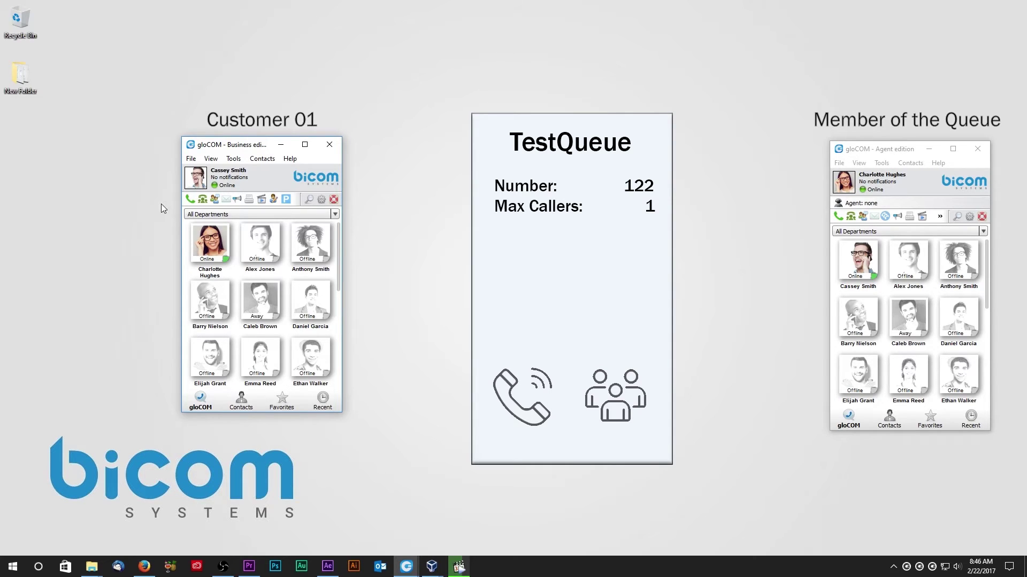
Step: Dial 122 from Customer 01, hang up while queued, then answer the callback on both sides
left_click(189, 199)
type("122")
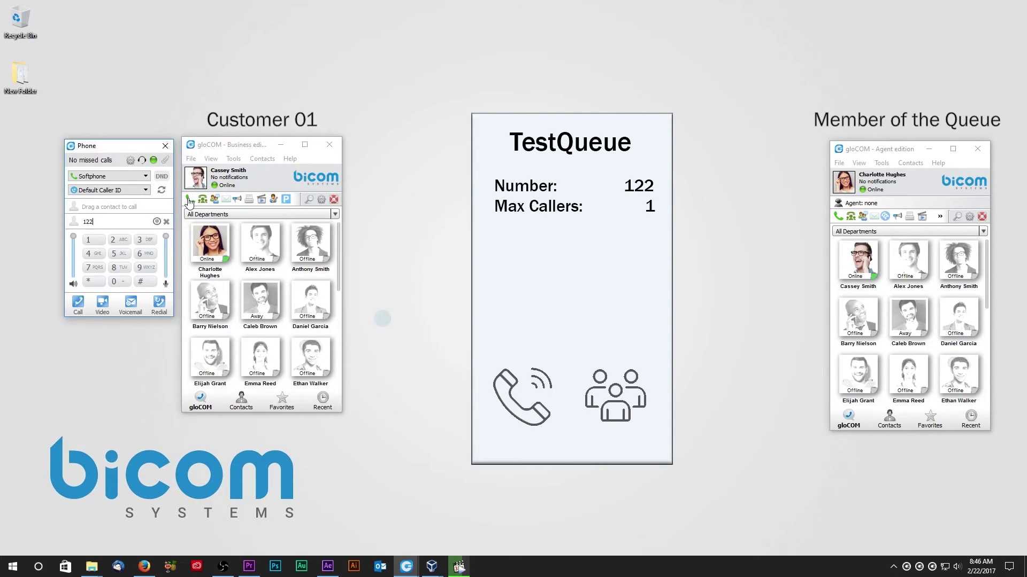
key("Return")
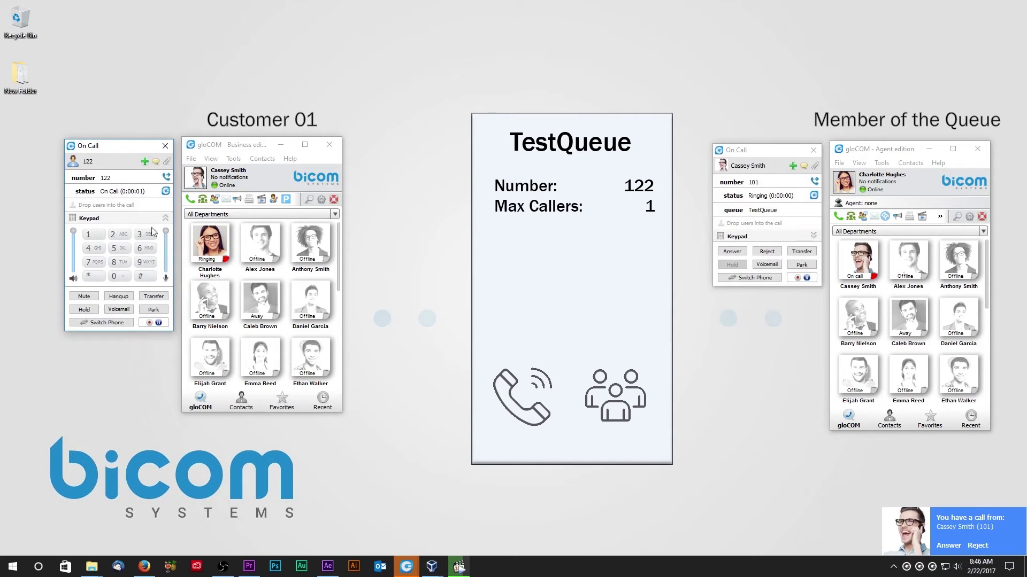
left_click(119, 296)
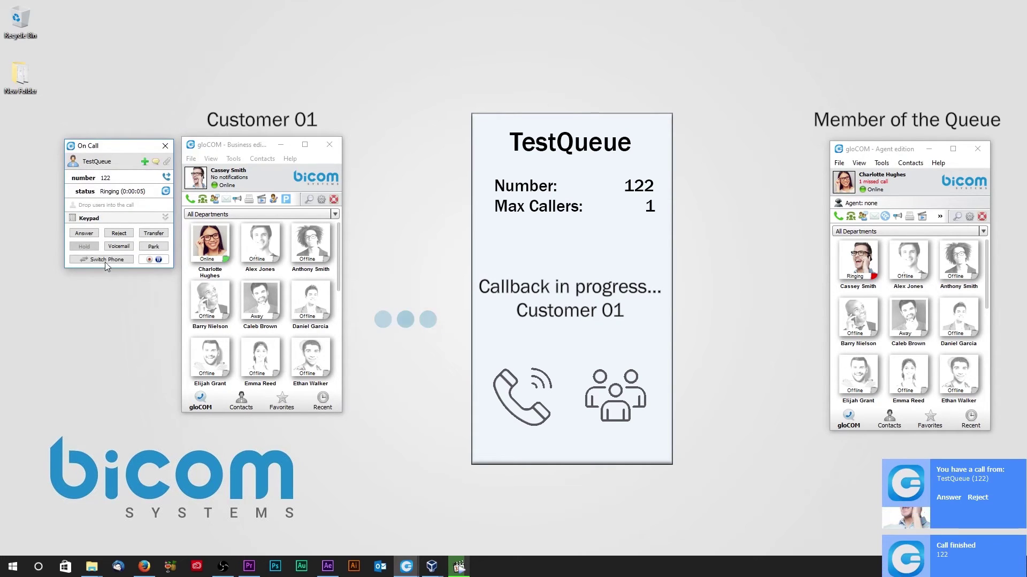
left_click(87, 236)
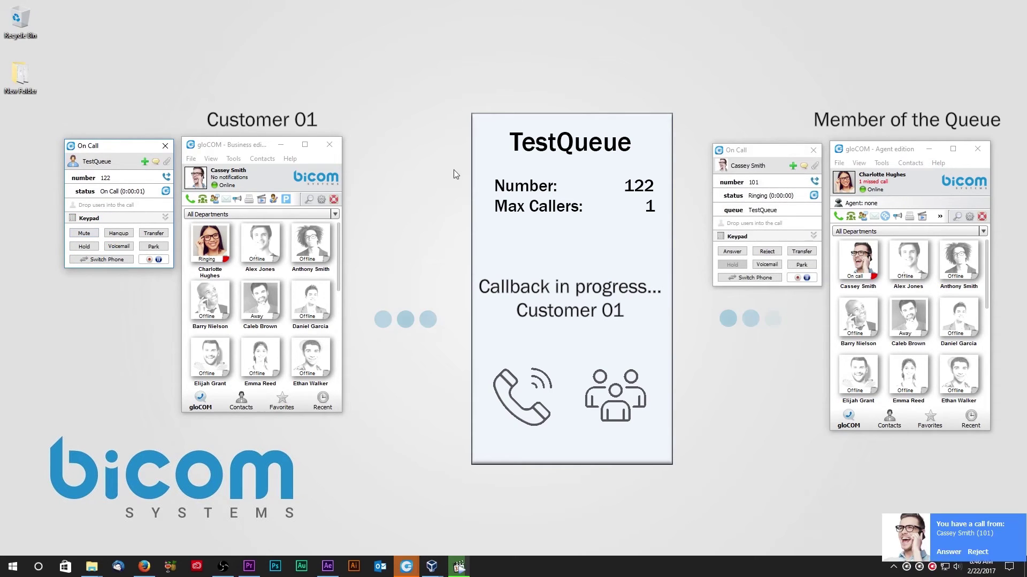
left_click(730, 251)
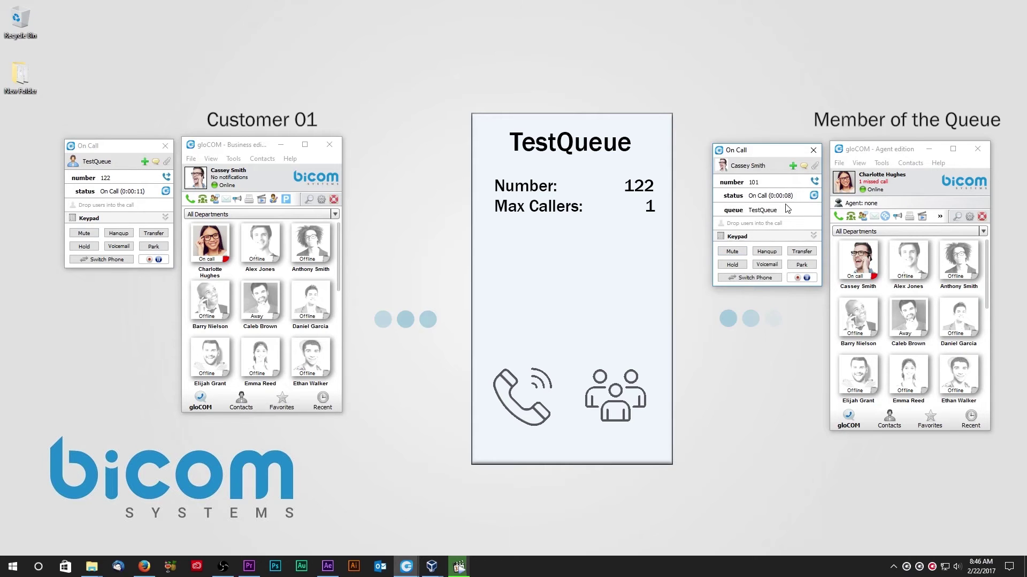
Step: End the agent's call, then answer the repeated callback as Customer 01 and as the agent
left_click(773, 253)
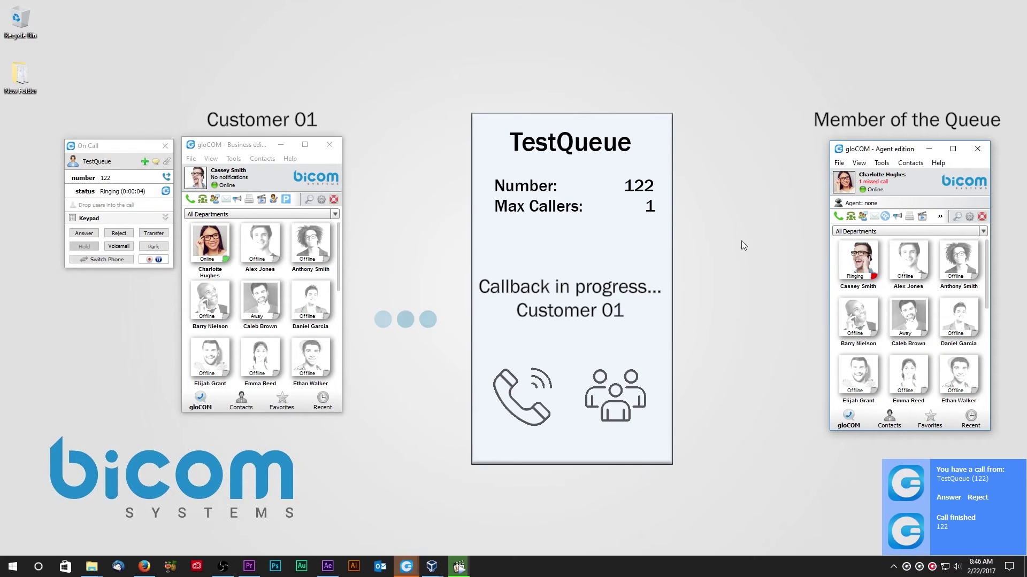
left_click(90, 235)
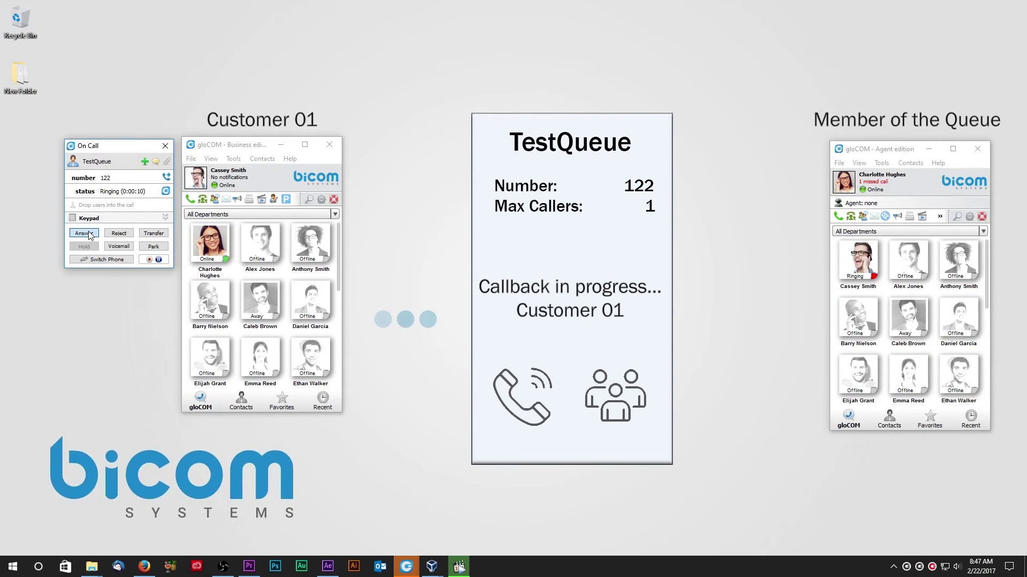
left_click(84, 234)
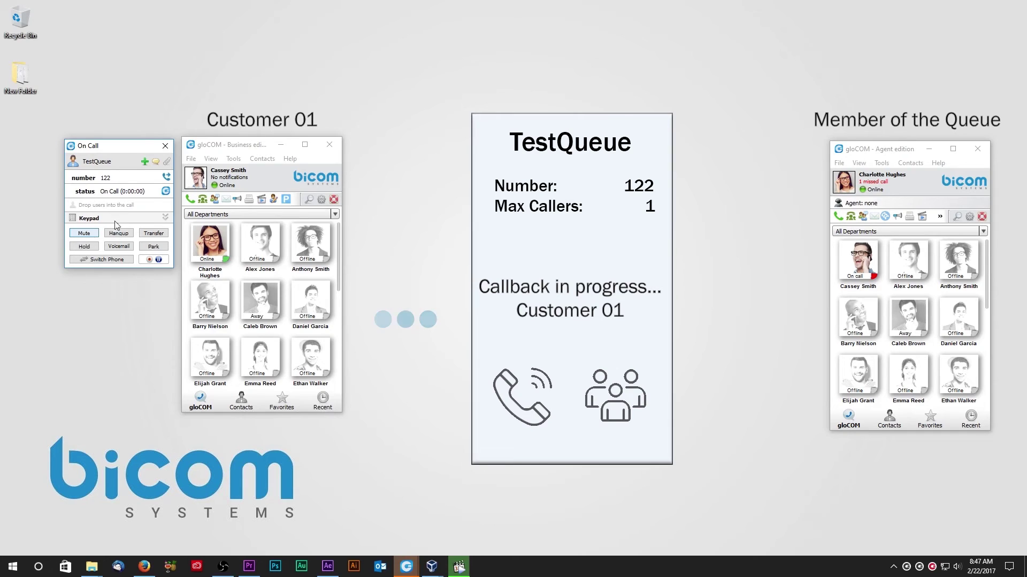
left_click(743, 253)
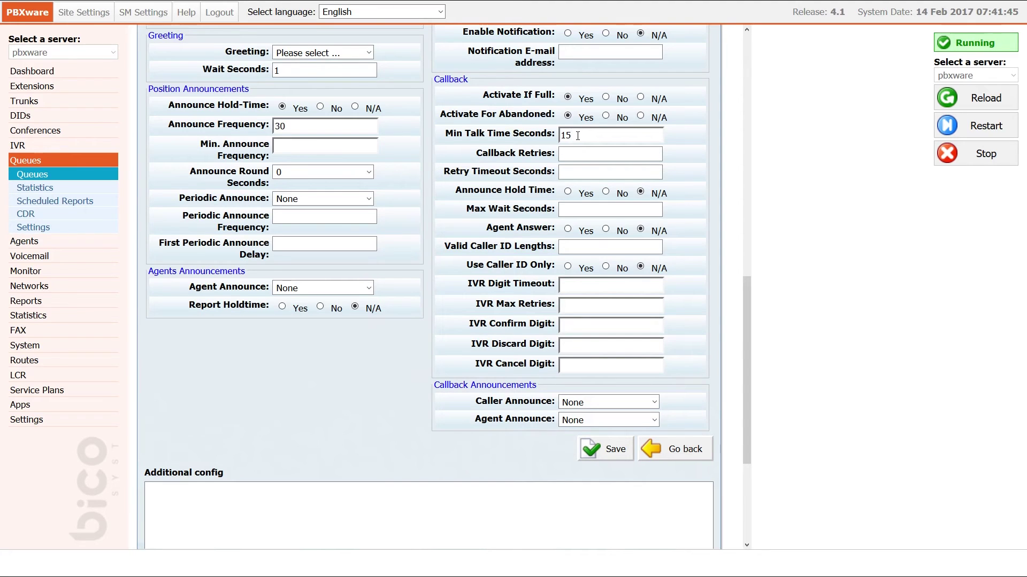
Step: Set Callback Retries 2, Retry Timeout 10 seconds, Announce Hold Time Yes, and Max Wait 3600 seconds
left_click(580, 151)
left_click(581, 151)
type("2")
left_click(580, 173)
type("10")
key("Tab")
left_click(568, 193)
left_click(584, 208)
type("3")
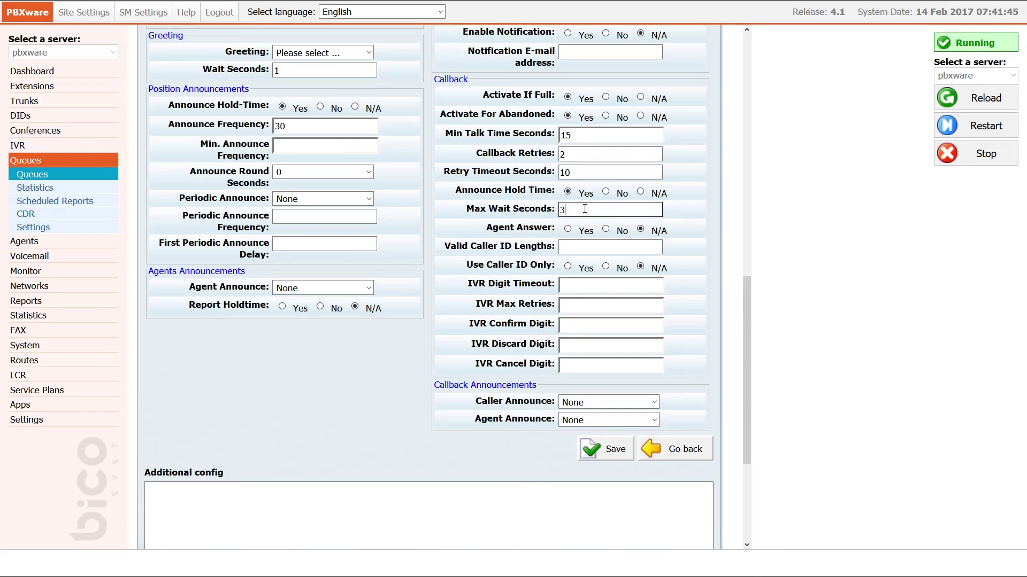
type("600")
Step: Set Agent Answer to No, Valid Caller ID Lengths to 3,4,5, and Use Caller ID Only to No
left_click(568, 230)
left_click(606, 230)
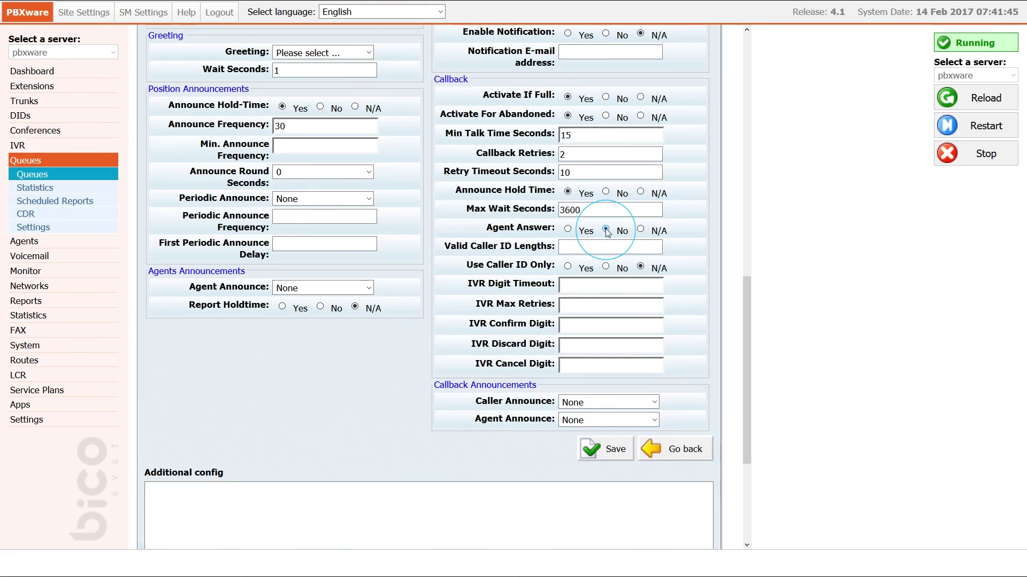
left_click(601, 245)
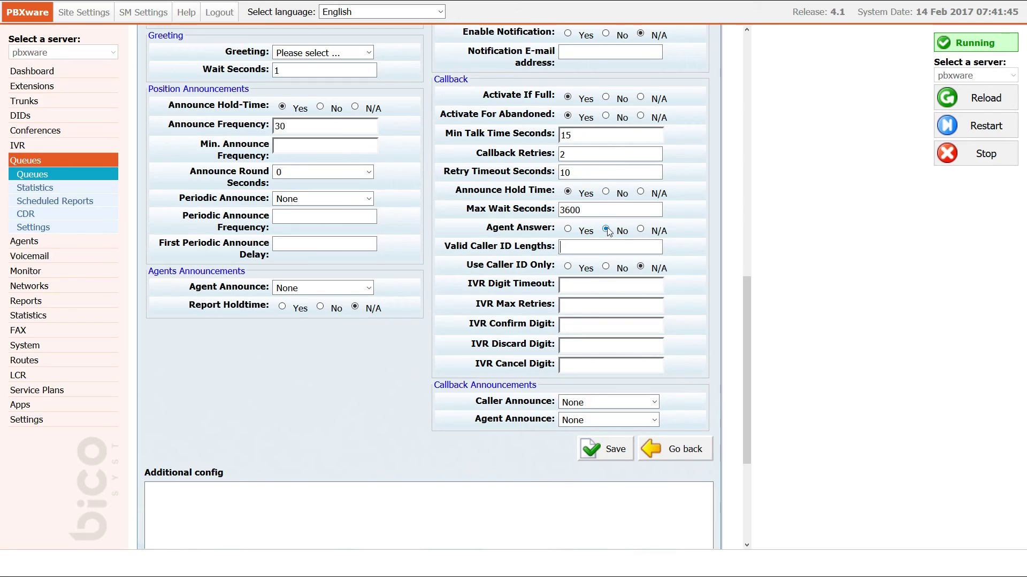
type("3,4,5")
left_click(607, 229)
left_click(568, 268)
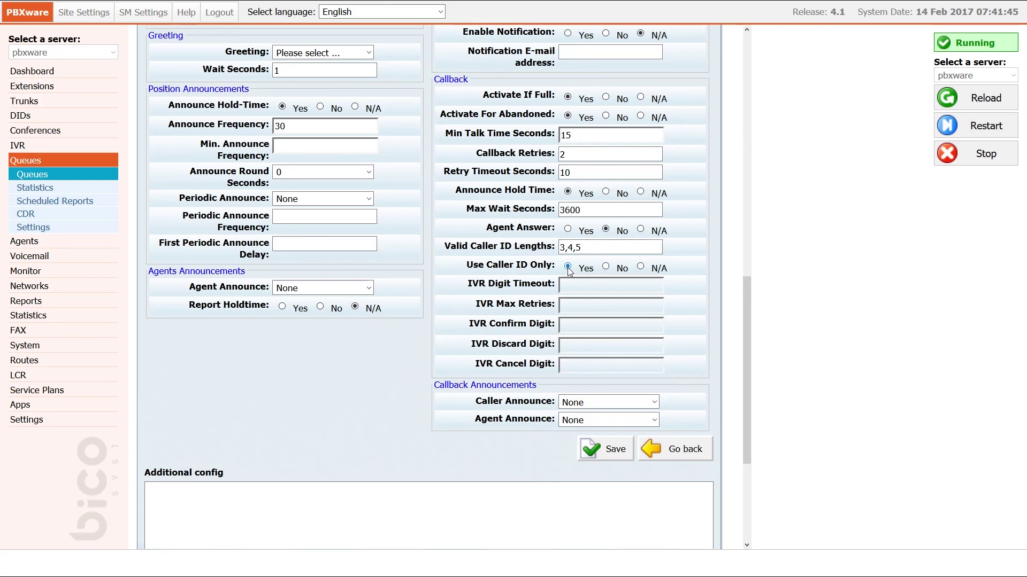
left_click(606, 267)
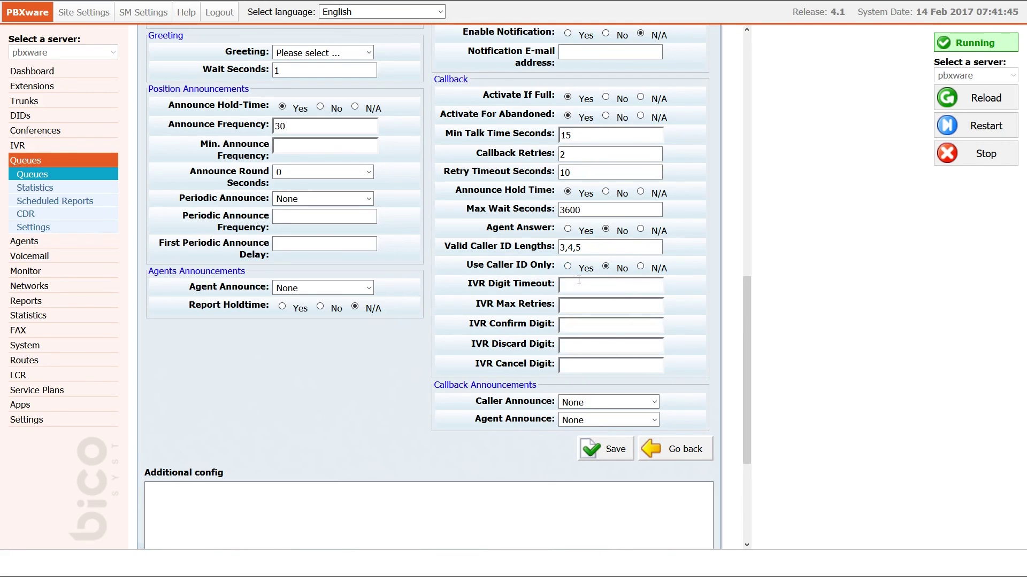
Step: Point out the IVR Max Retries, Confirm Digit and Cancel Digit fields
left_click(579, 302)
left_click(580, 324)
left_click(579, 363)
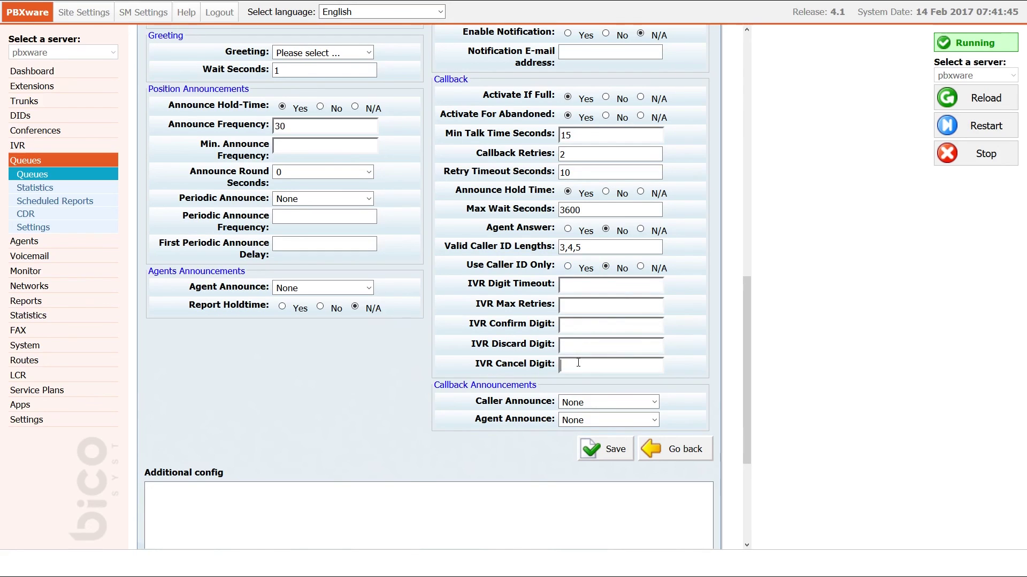